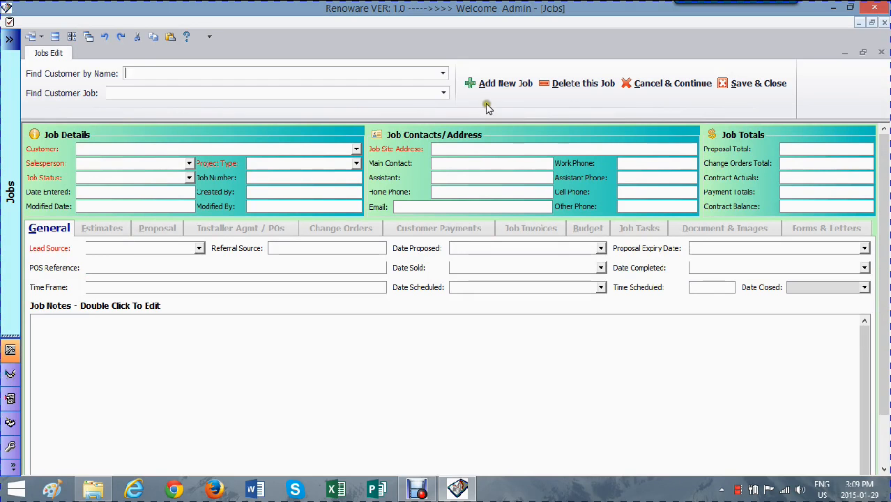
Step: Create and save a job for the last listed customer, with the fourth listed salesperson and project type Basement - Remodel
left_click(355, 149)
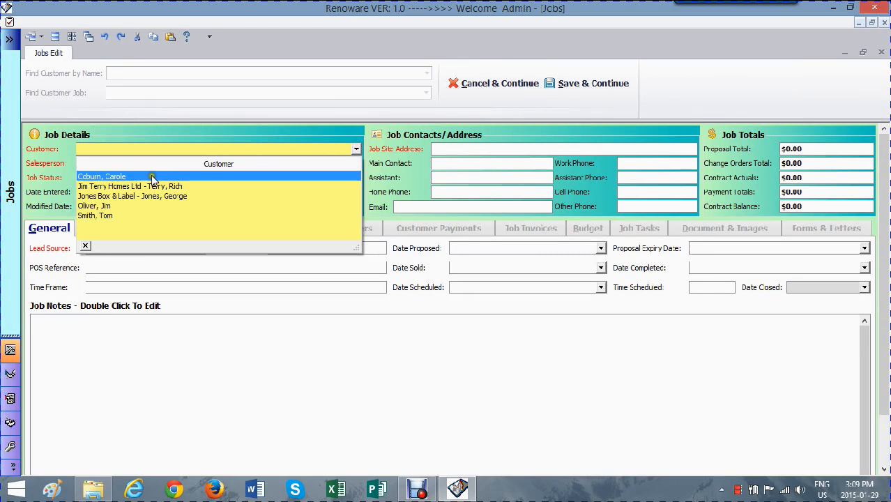
left_click(101, 216)
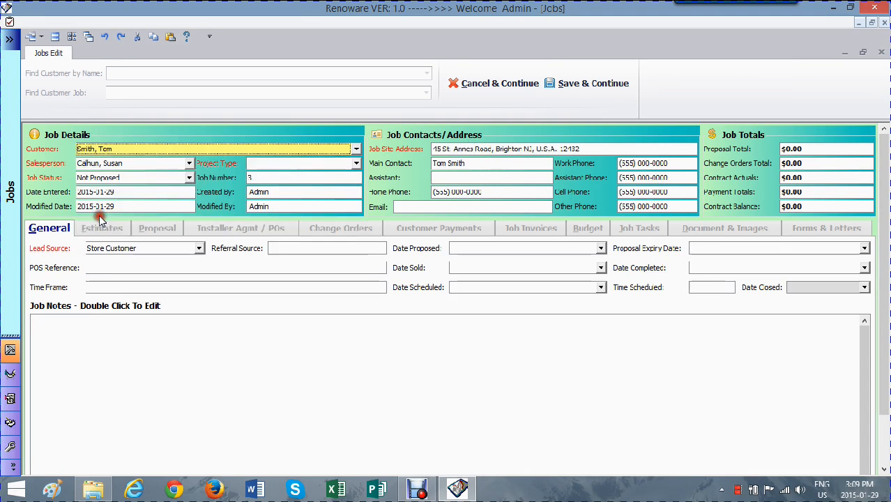
left_click(189, 165)
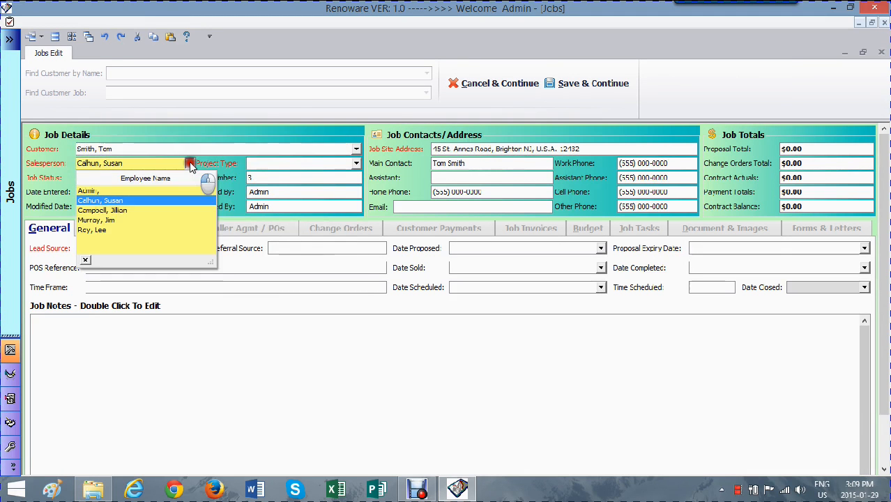
left_click(109, 220)
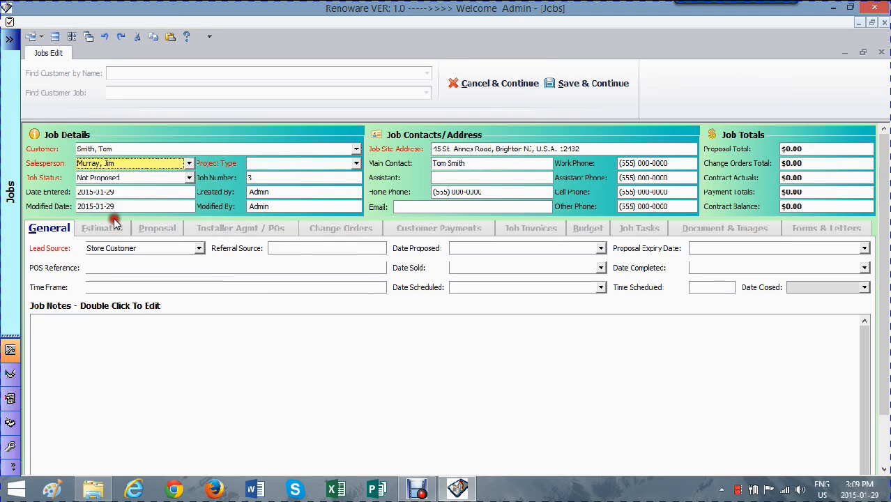
left_click(353, 165)
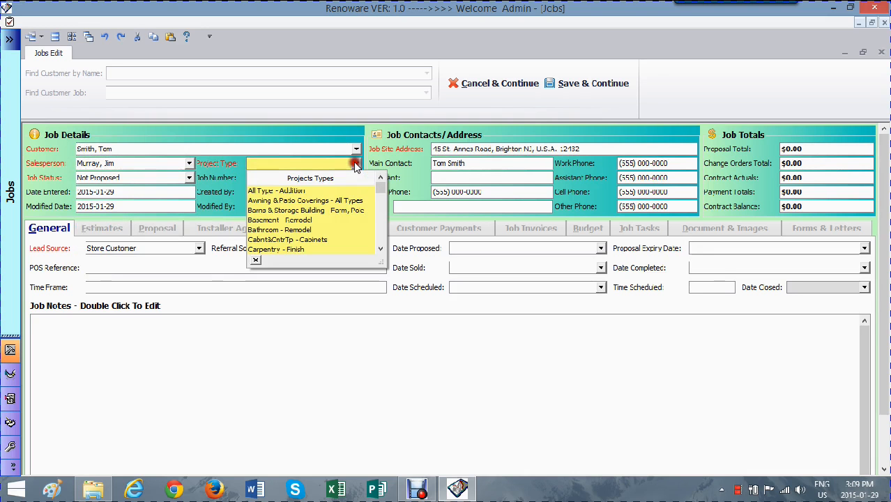
left_click(306, 220)
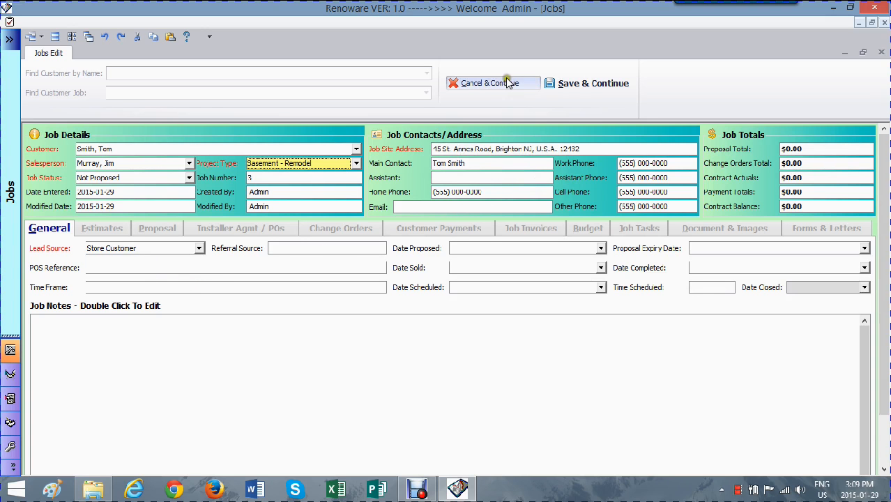
left_click(577, 83)
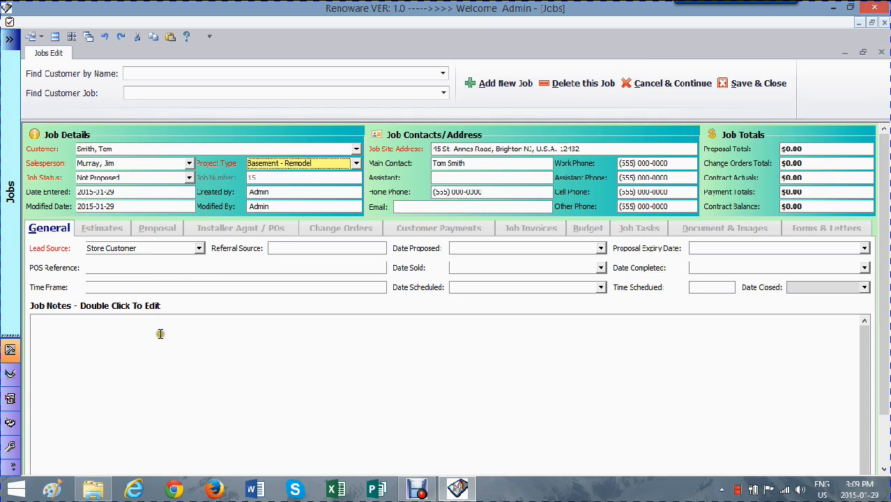
Step: Set the job's lead source to Internet
left_click(200, 248)
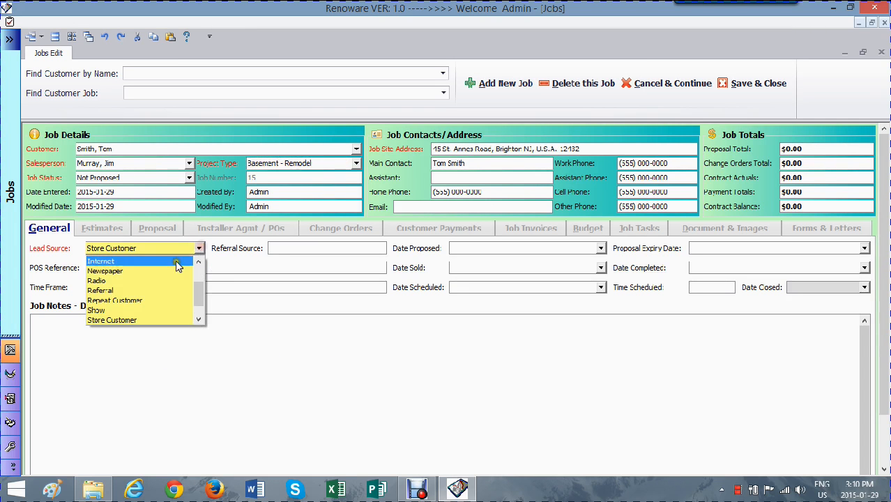
left_click(108, 262)
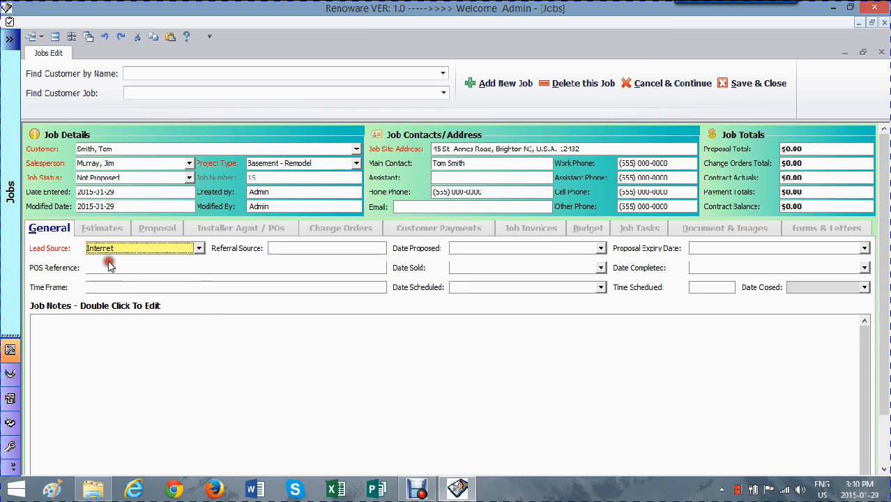
Step: Add a material line with the description "materials" to the job's estimate 1, keeping the default supplier
left_click(105, 229)
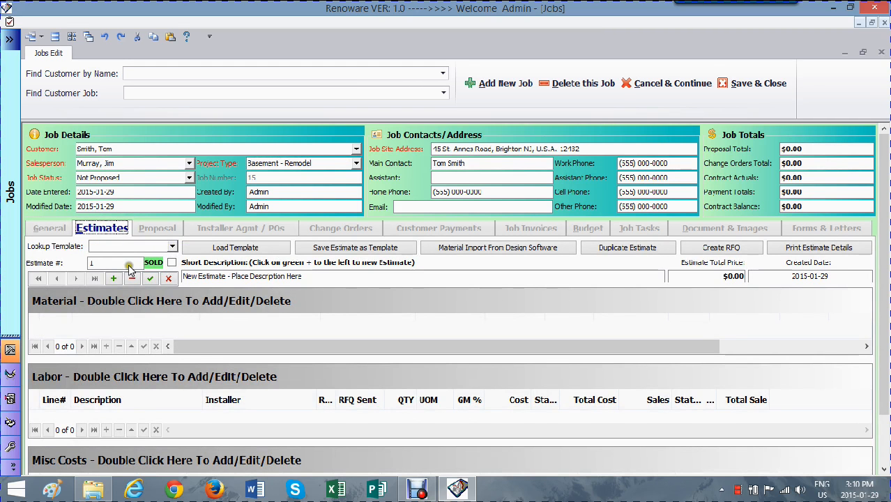
double_click(101, 299)
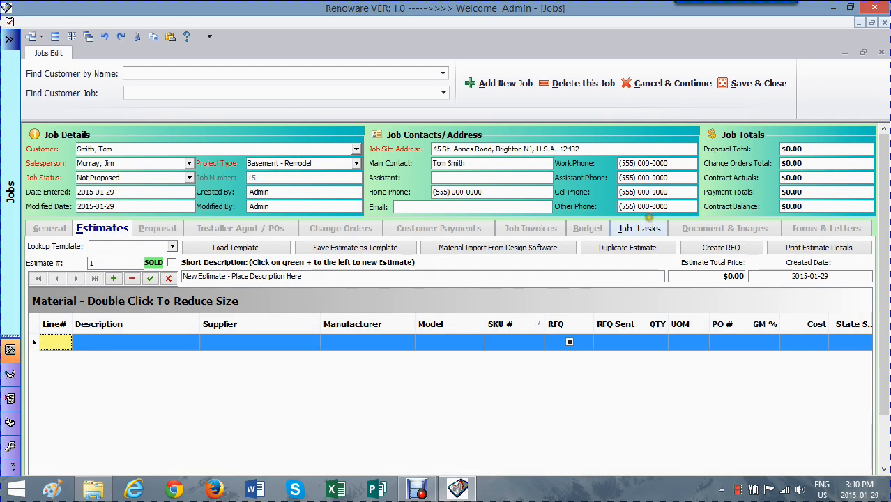
scroll(882, 209, "down", 2)
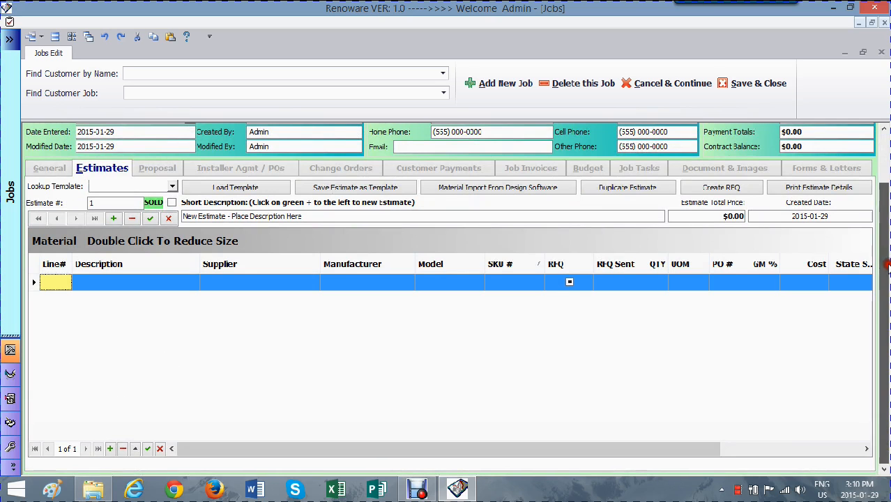
left_click(110, 449)
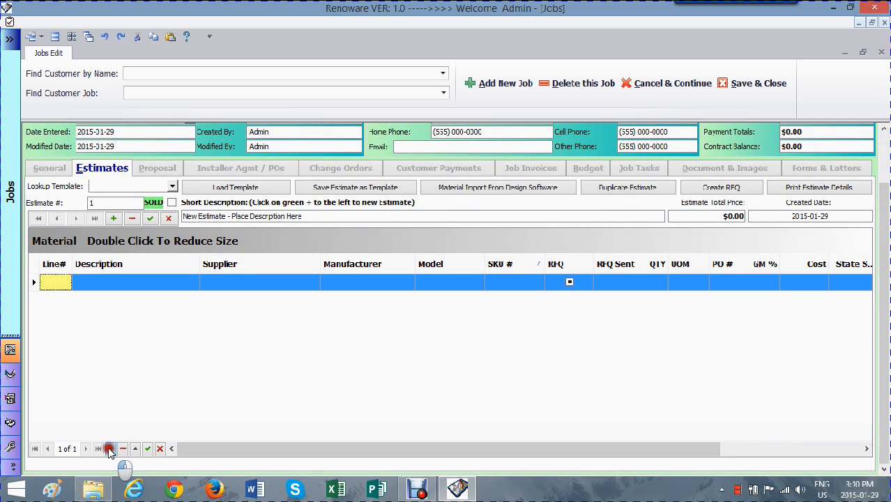
key("Tab")
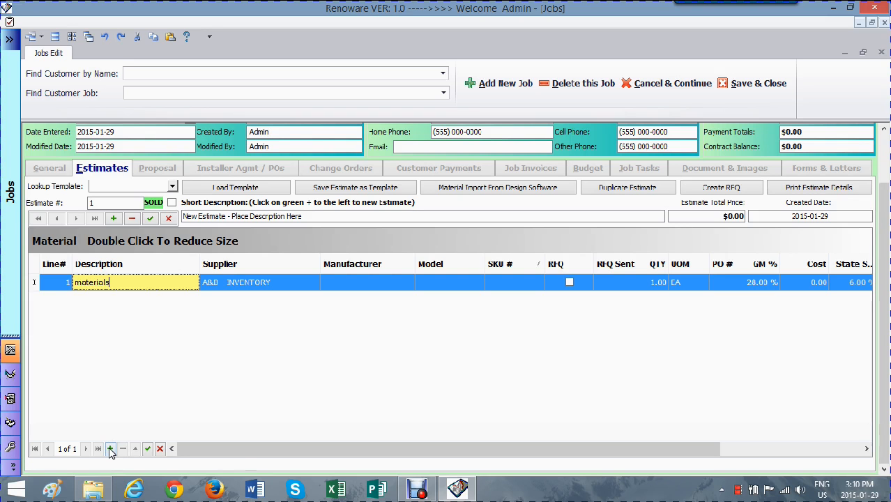
key("Tab")
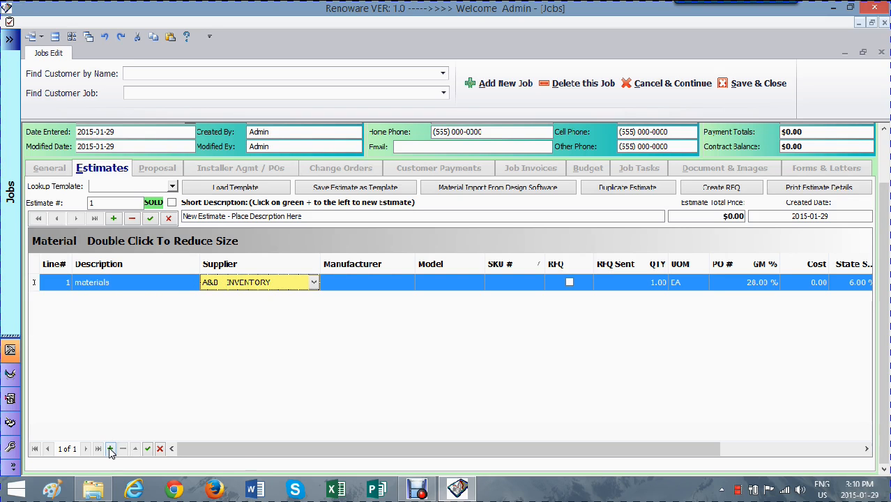
Step: Set the cost of the "materials" line to 9,800, commit the line and collapse the material section
key("Tab")
key("Tab")
key("Tab")
key("Tab")
key("Tab")
key("Tab")
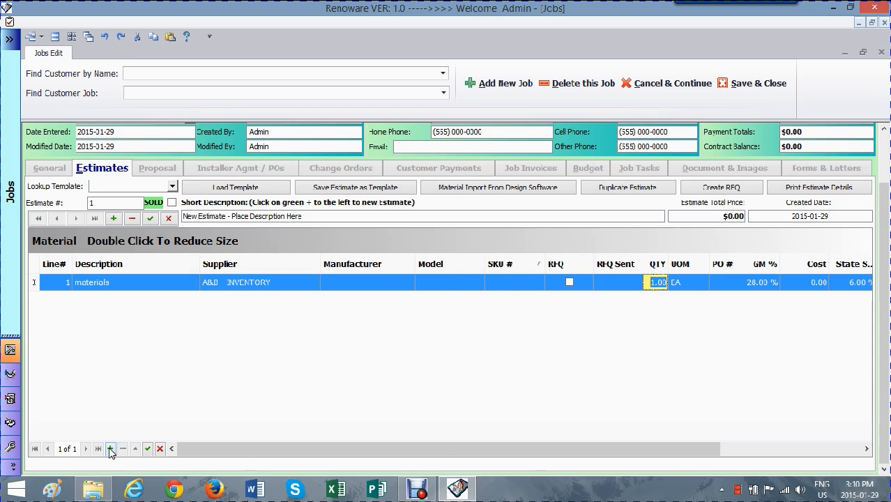
key("Tab")
key("Tab")
key("Tab")
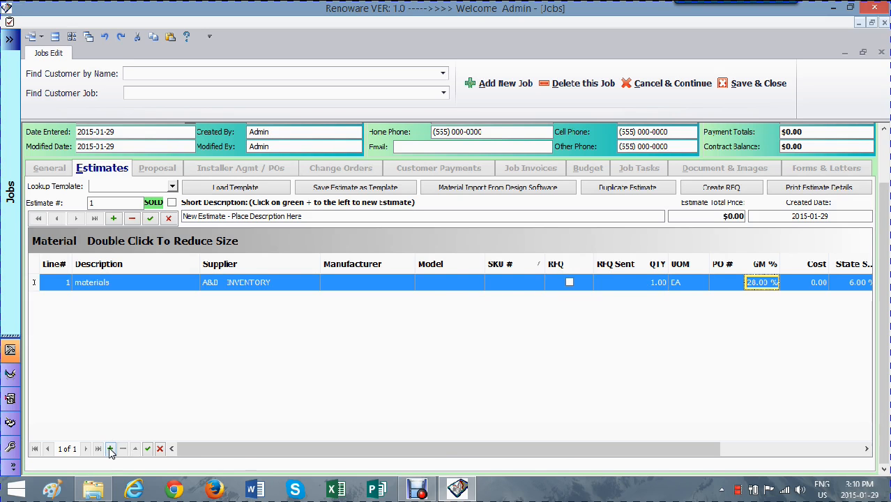
key("Tab")
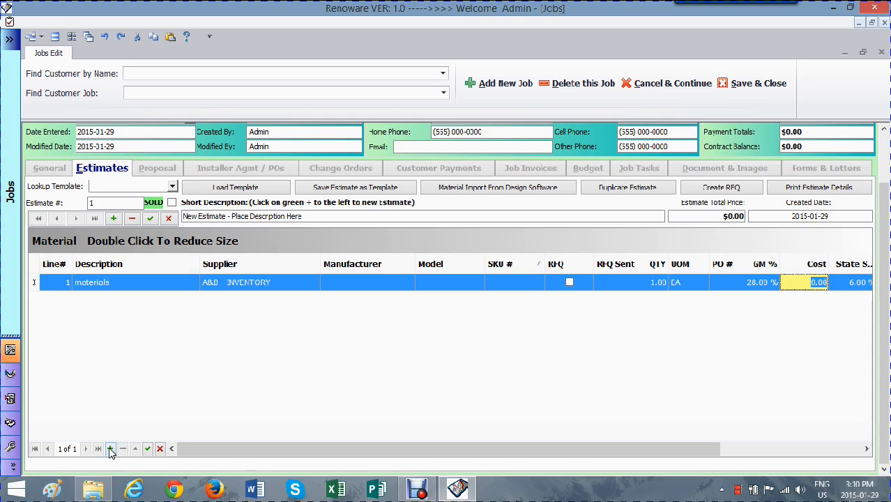
type("9")
key("Tab")
key("Tab")
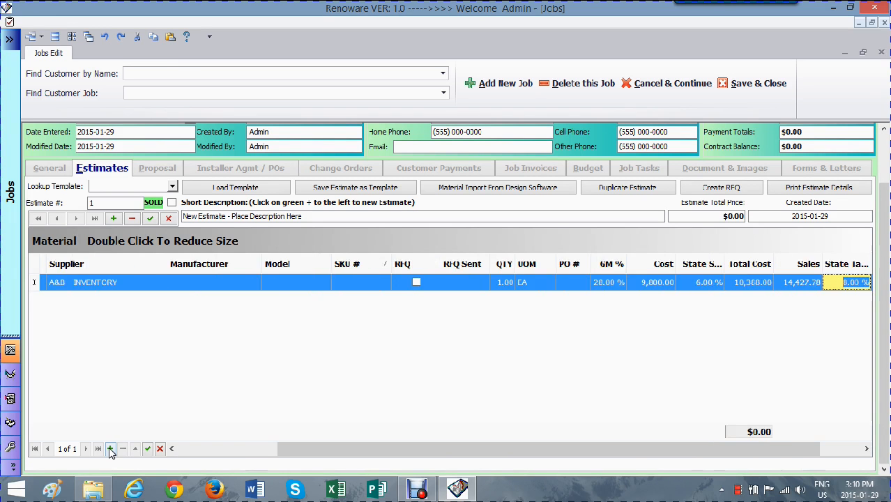
key("Tab")
left_click(111, 449)
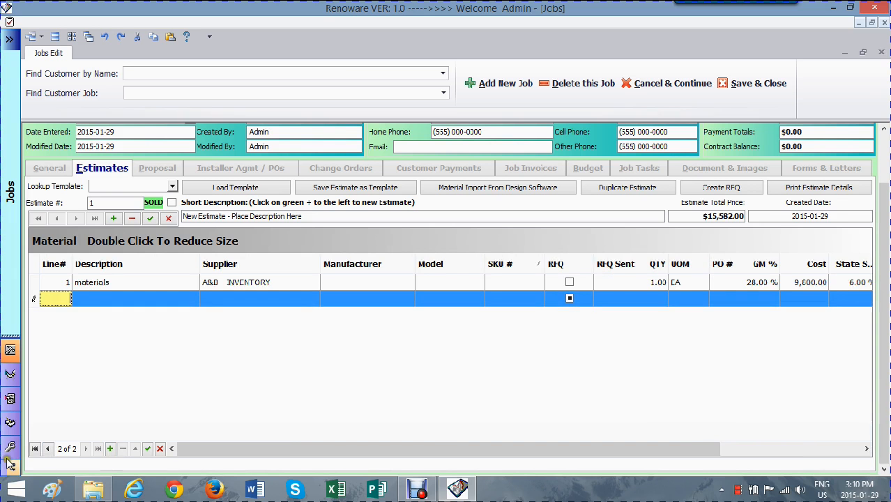
double_click(131, 249)
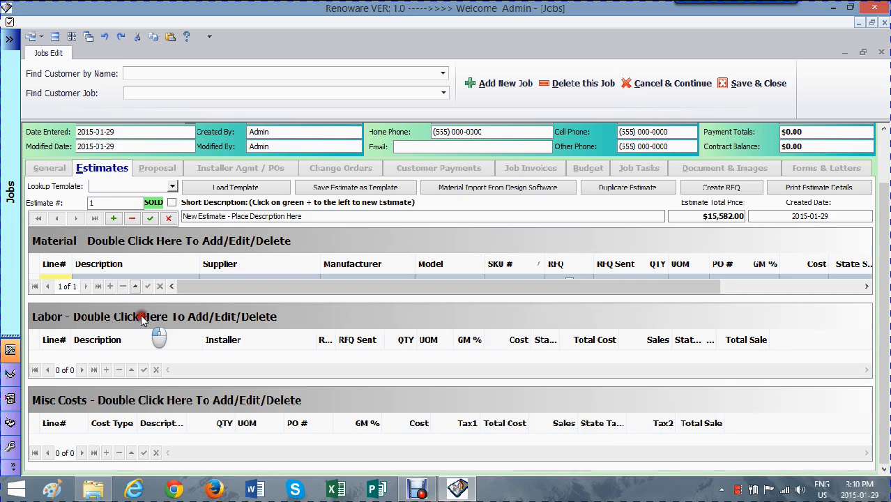
Step: Add a labor line with the description "renovate basement" and assign ABC Remodeling Ltd. as its installer
double_click(141, 317)
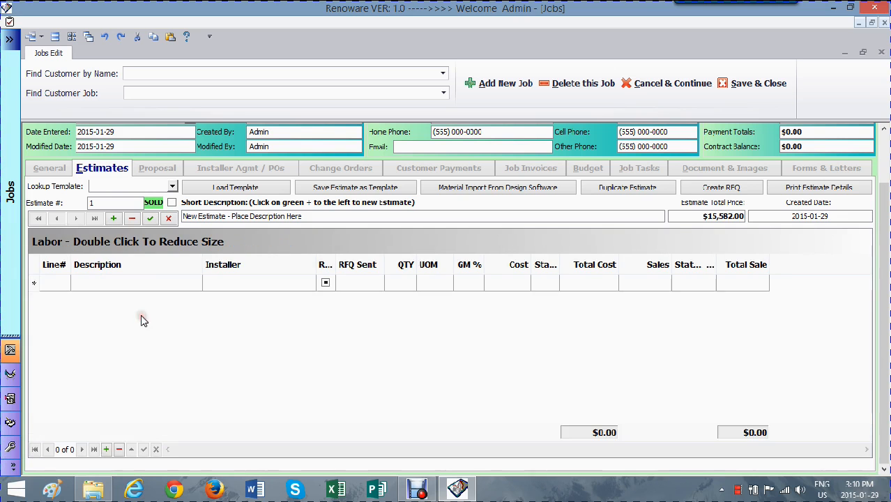
left_click(106, 450)
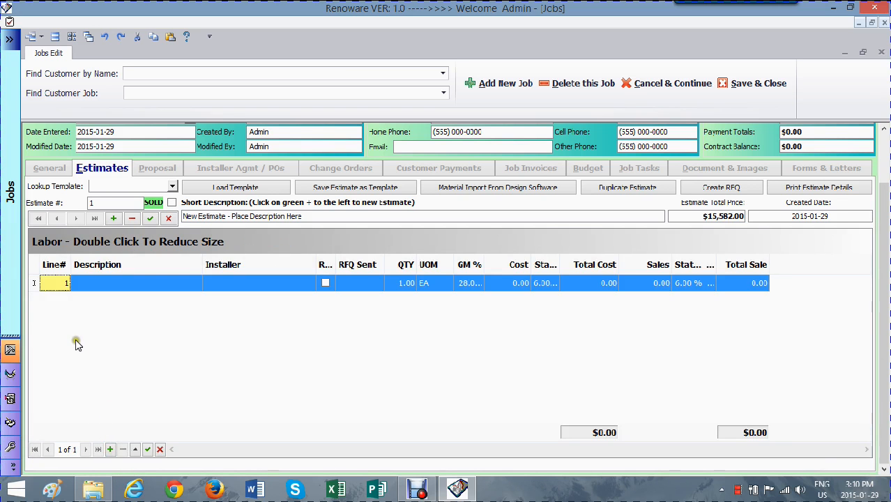
key("Tab")
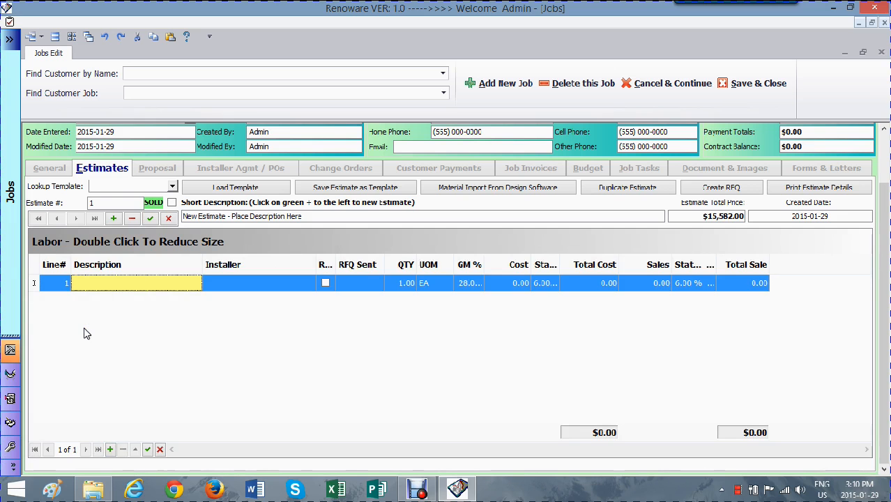
type("renovate basement")
key("Tab")
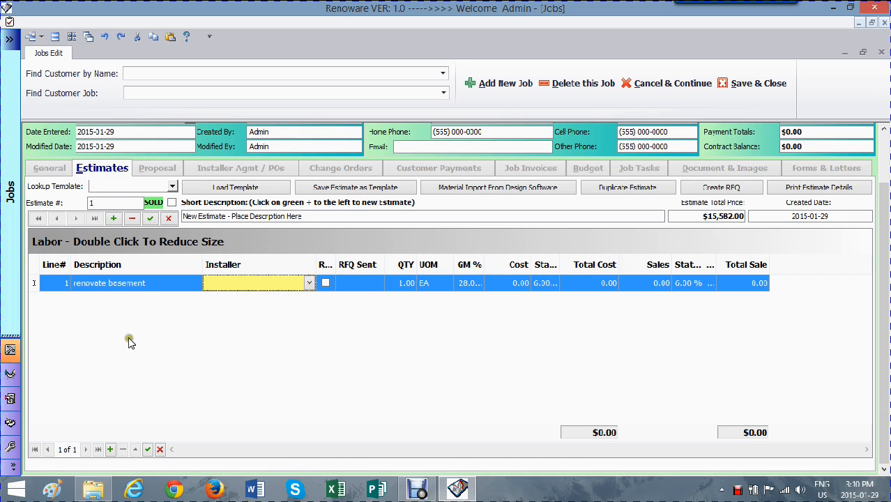
left_click(309, 282)
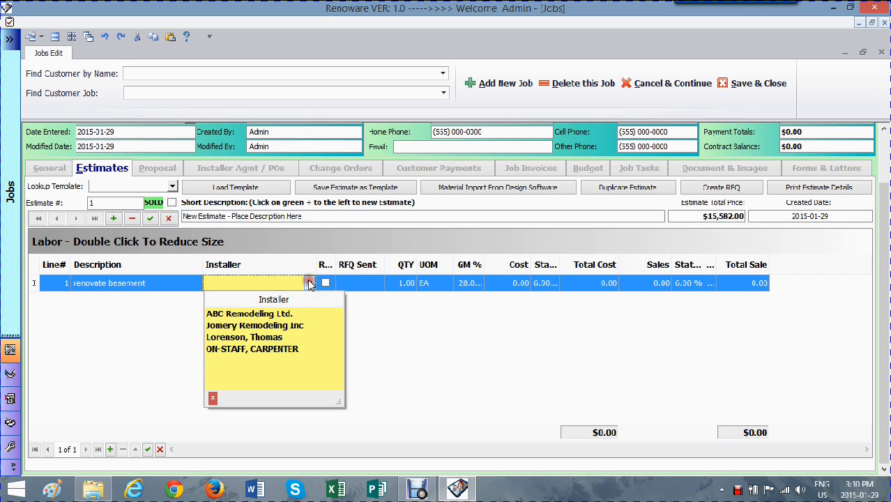
left_click(256, 314)
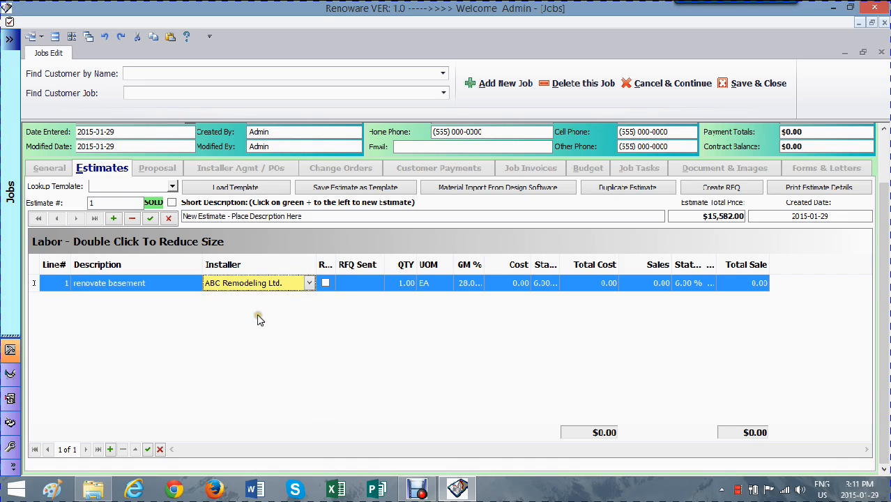
Step: Set the gross margin of the "renovate basement" labor line to 15%
key("Tab")
key("Tab")
key("Tab")
key("Tab")
key("Tab")
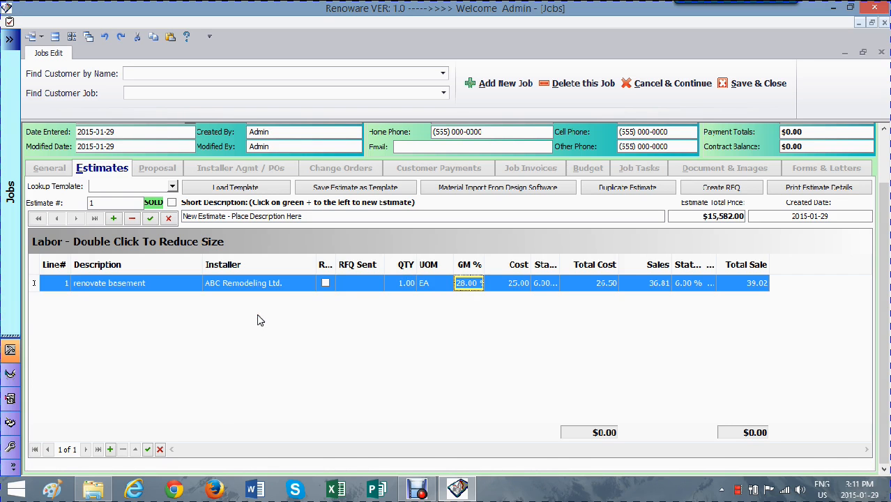
type("15")
key("Tab")
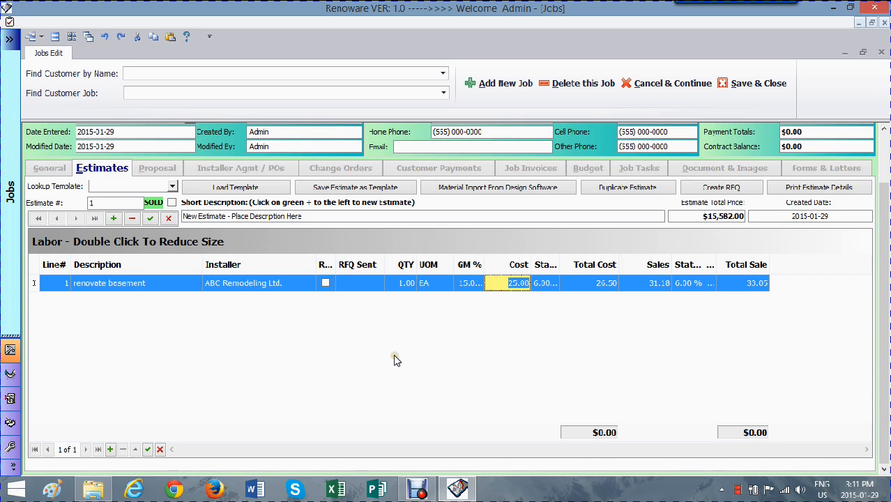
Step: Set the cost of the "renovate basement" labor line to 4,500, commit the line and collapse the labor section
type("45")
key("Tab")
key("Tab")
key("Tab")
key("Tab")
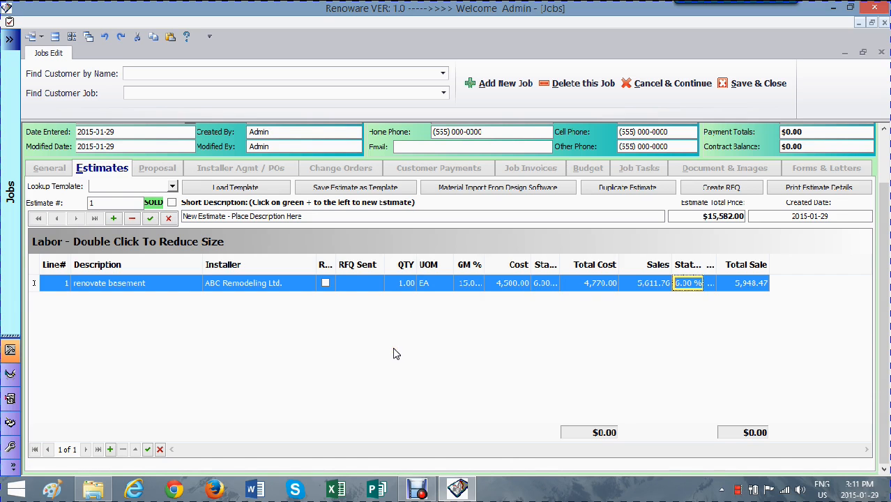
key("Tab")
key("Tab")
key("Tab")
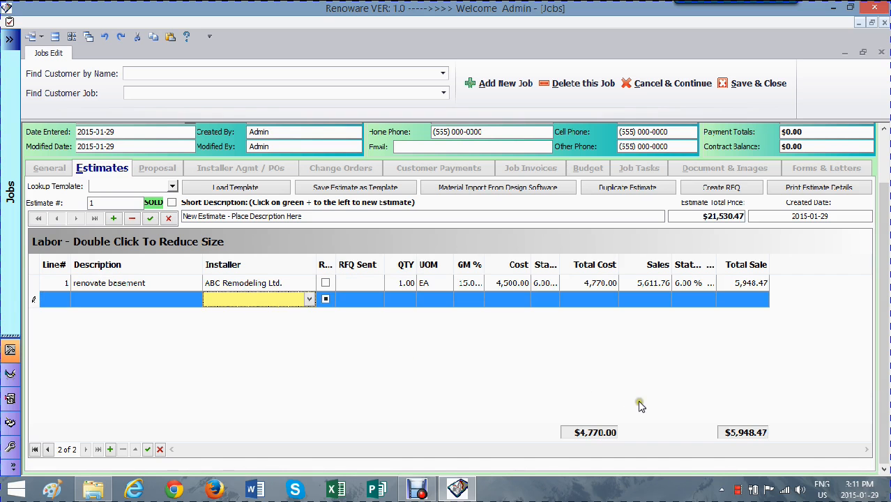
left_click(193, 242)
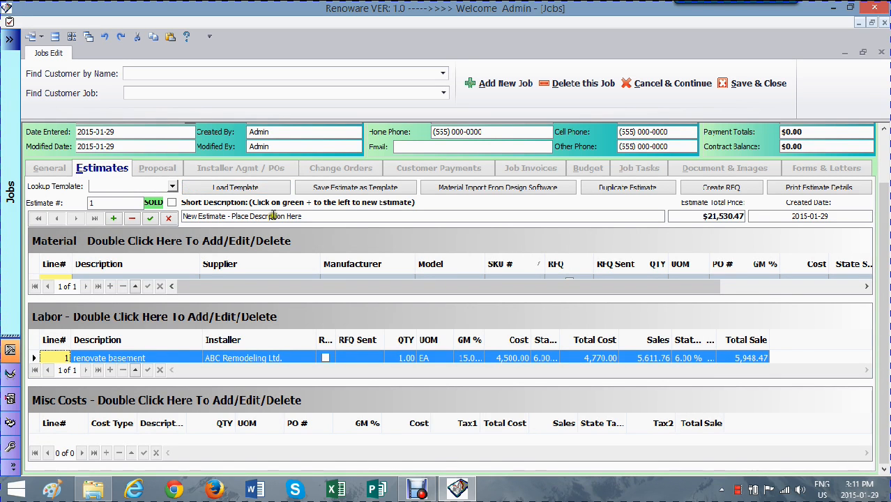
Step: Open the proposal's scope of work for editing and enter the line "This is where I can put in the scope of wrok"
left_click(152, 168)
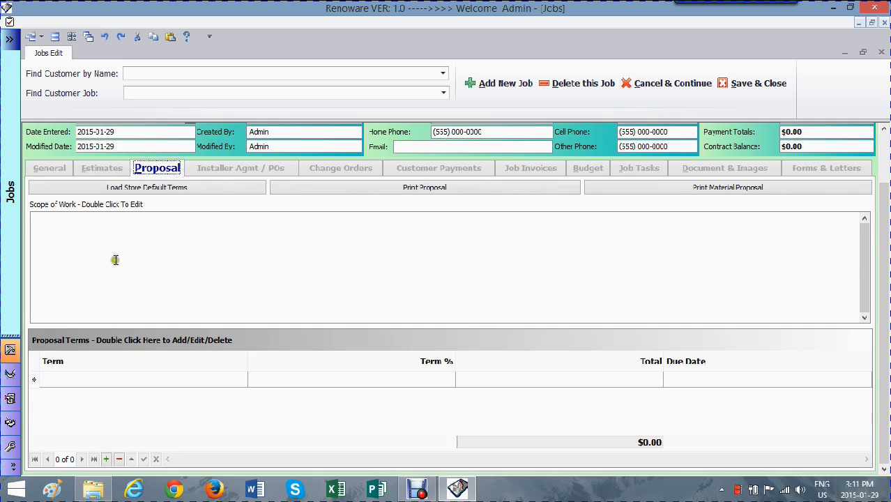
double_click(53, 255)
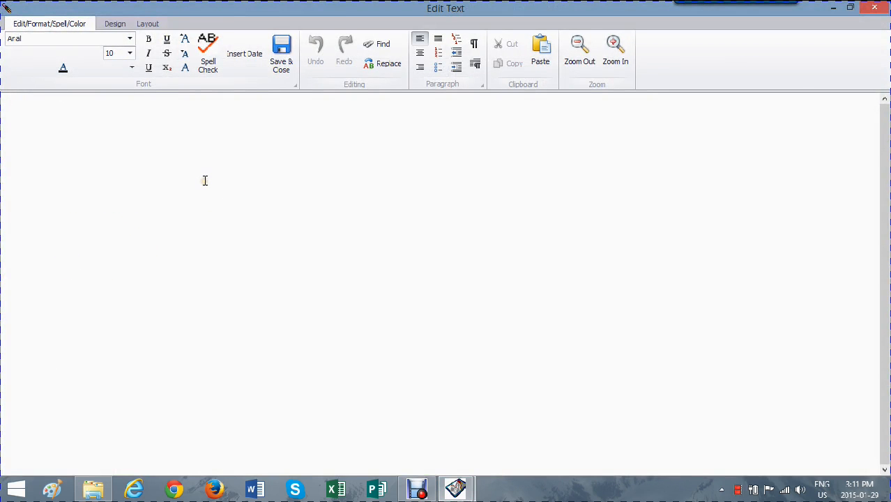
type("This is where I can")
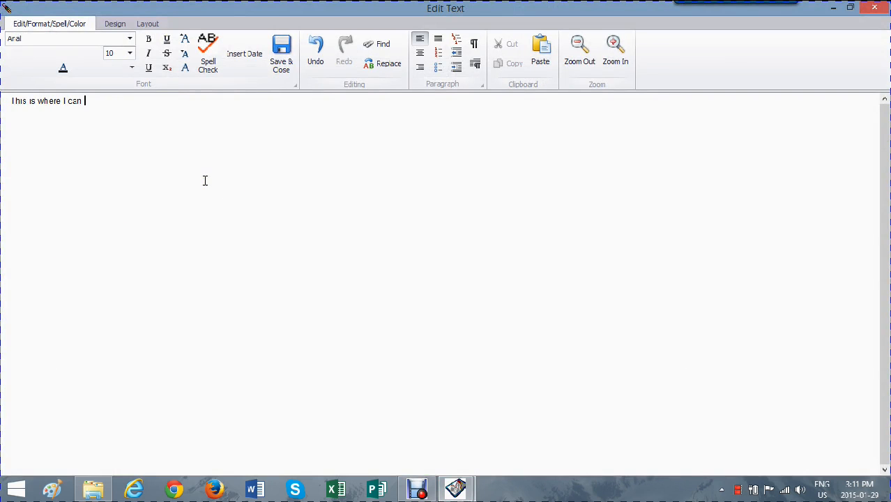
type("the scope of wrok")
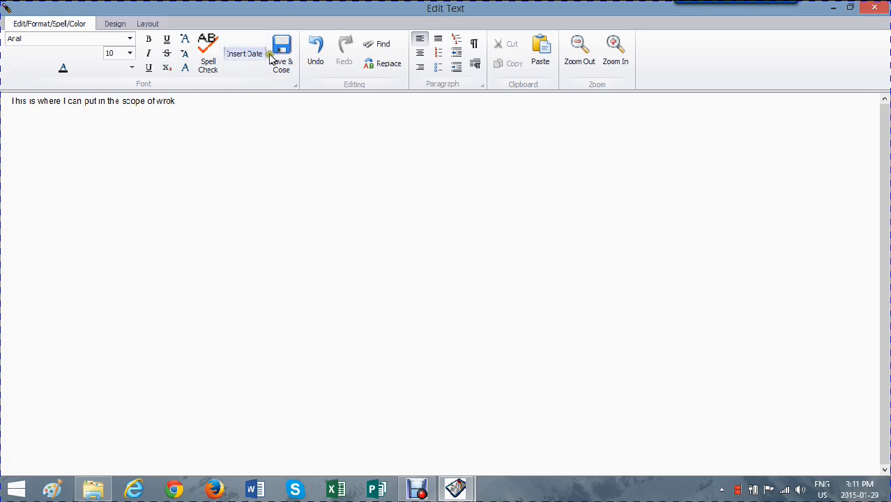
Step: Add a numbered list of four placeholder items below the scope of work's opening line
left_click(438, 52)
type("z;sodhj pzidh'ozhdf z;dvkjn")
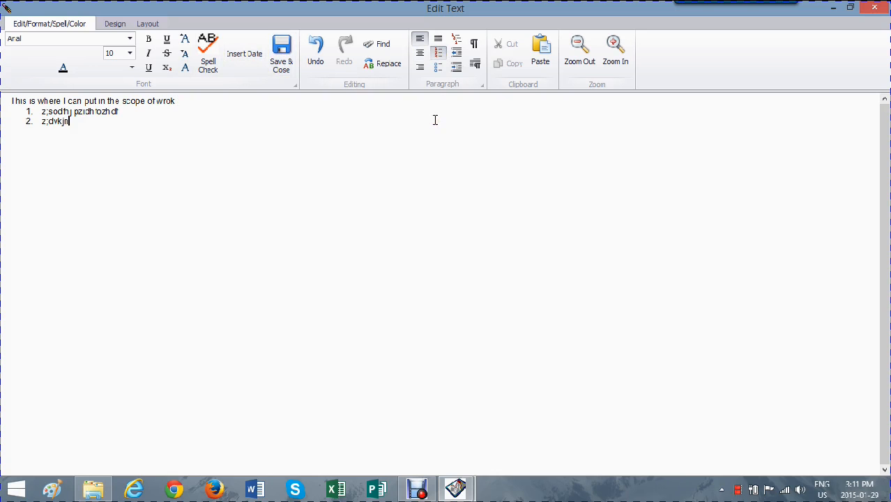
type("dpzjvpdihfz zpodifpo")
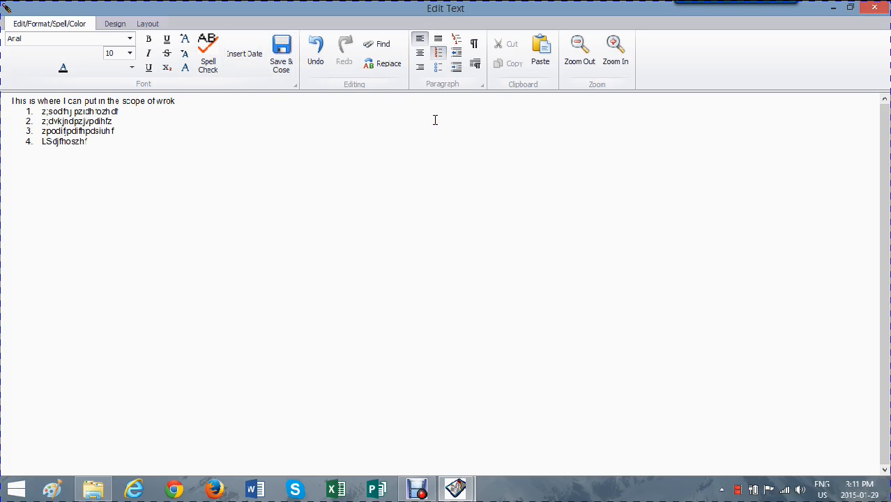
Step: Format the scope of work's opening line as bold Aharoni at size 14, and save and close the text
left_click_drag(191, 106, 13, 105)
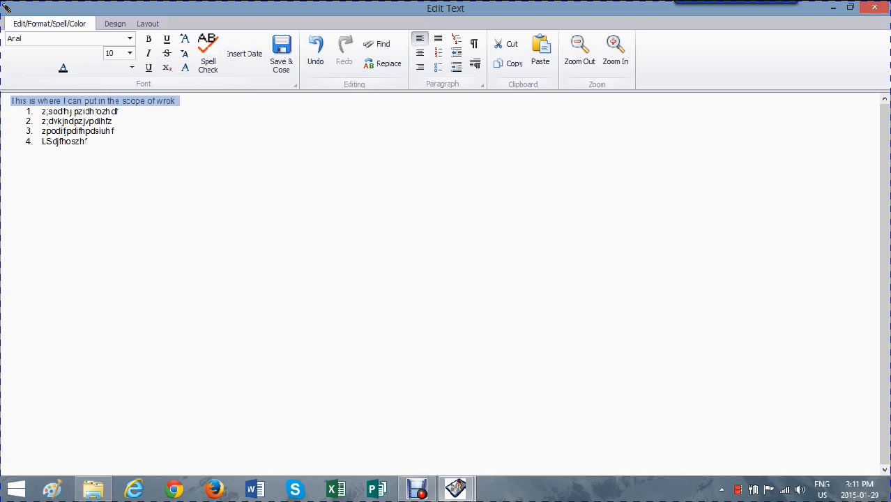
left_click(147, 39)
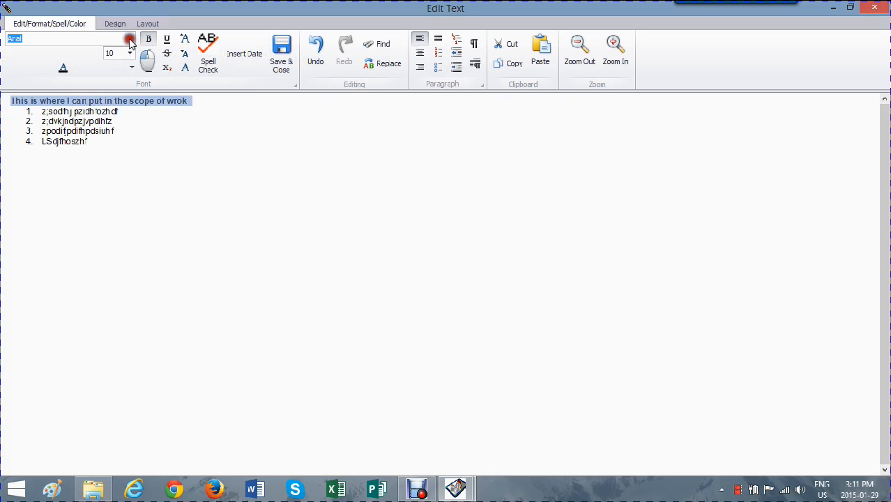
left_click(129, 39)
left_click(30, 71)
left_click(129, 58)
left_click(110, 115)
left_click(252, 129)
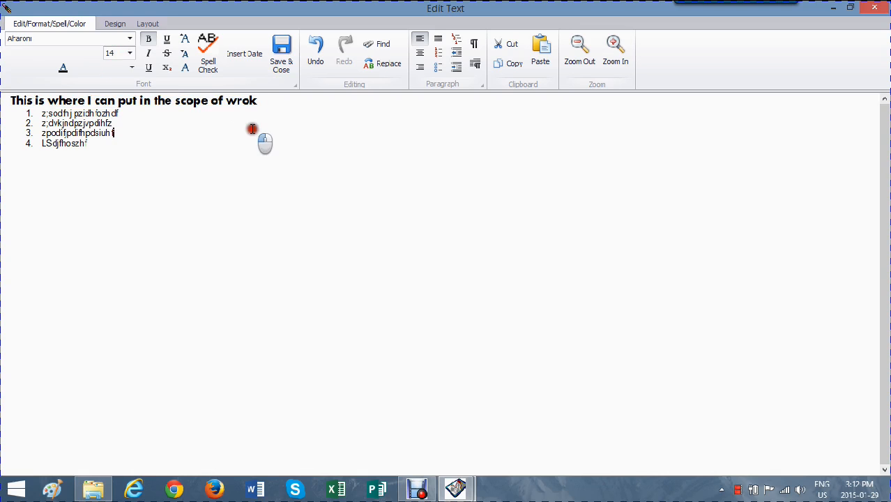
left_click(281, 55)
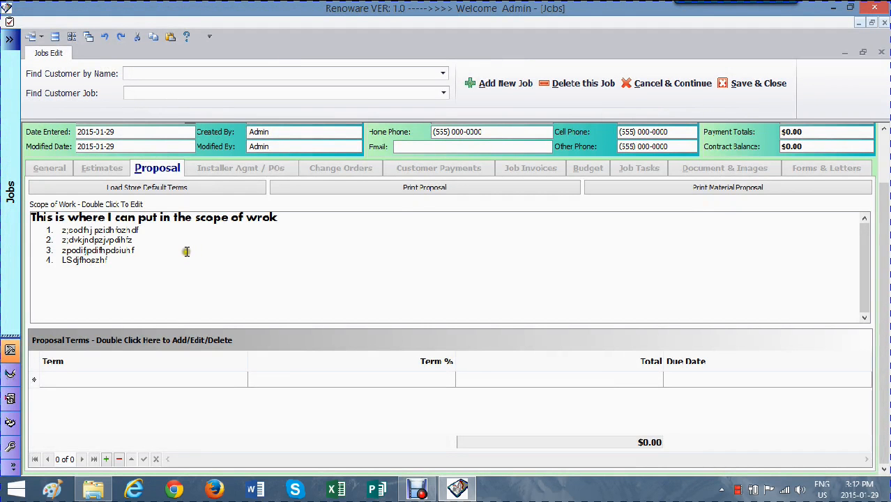
Step: Load the store default terms into the proposal
left_click(176, 188)
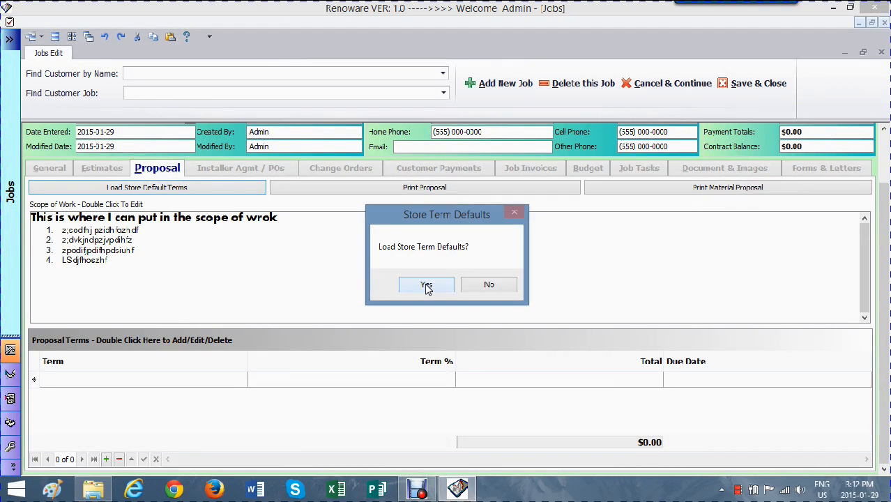
left_click(427, 287)
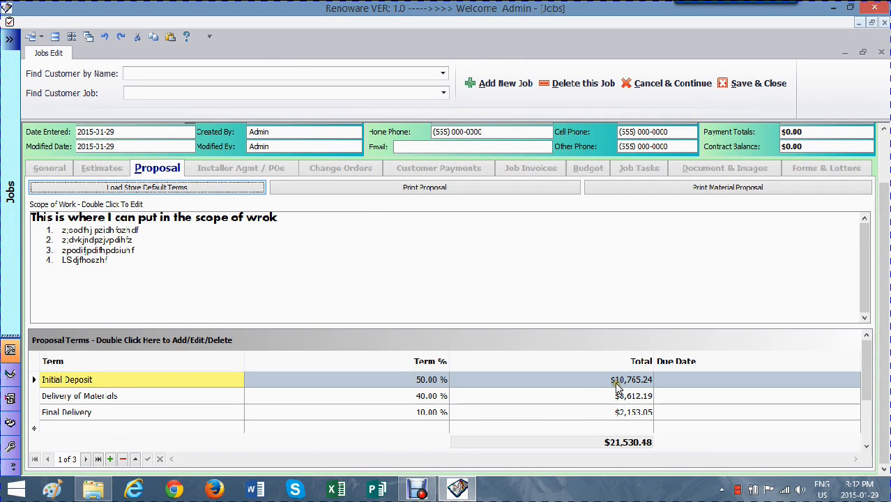
Step: Generate the printable proposal without setting a customer reminder, review its pages and close the preview
left_click(425, 187)
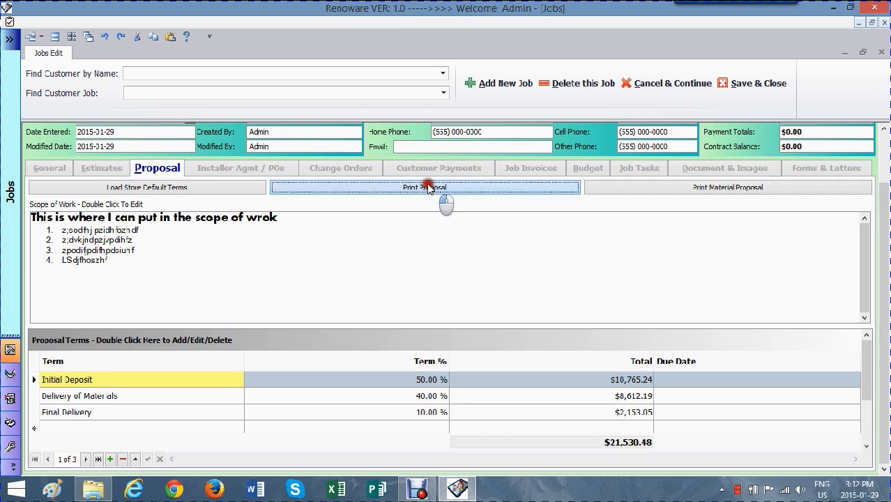
left_click(426, 286)
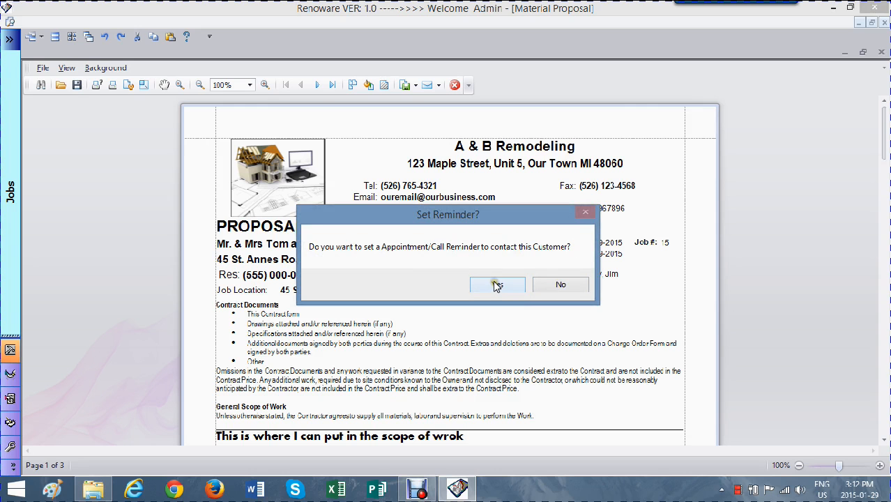
left_click(562, 285)
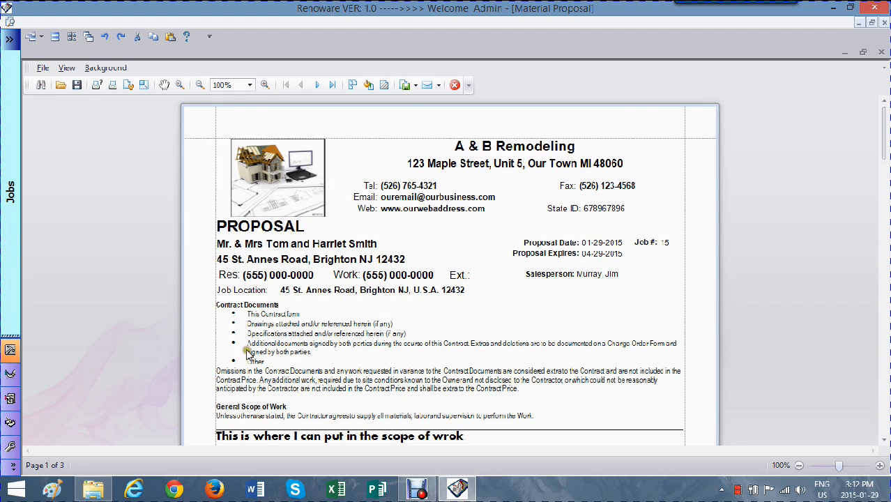
mouse_move(884, 138)
left_mouse_down()
mouse_move(885, 194)
mouse_move(885, 169)
mouse_move(886, 182)
mouse_move(805, 193)
mouse_move(816, 195)
left_mouse_up()
left_click_drag(883, 175, 887, 263)
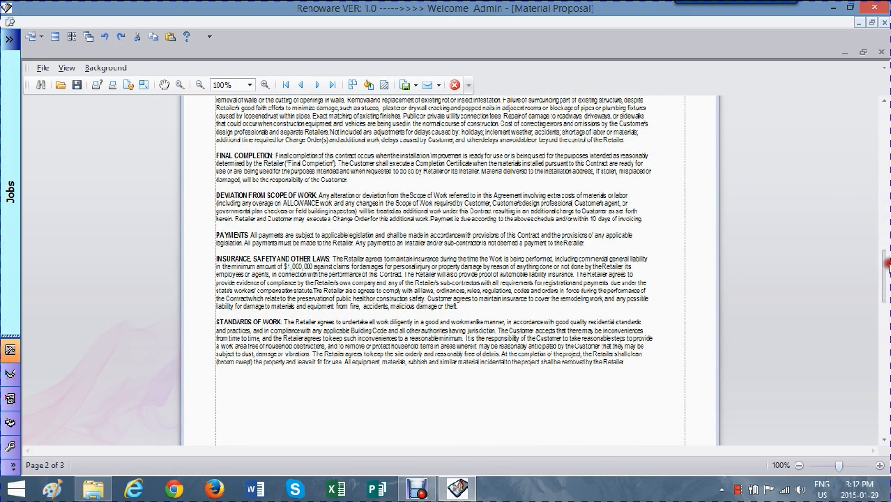
left_click(455, 85)
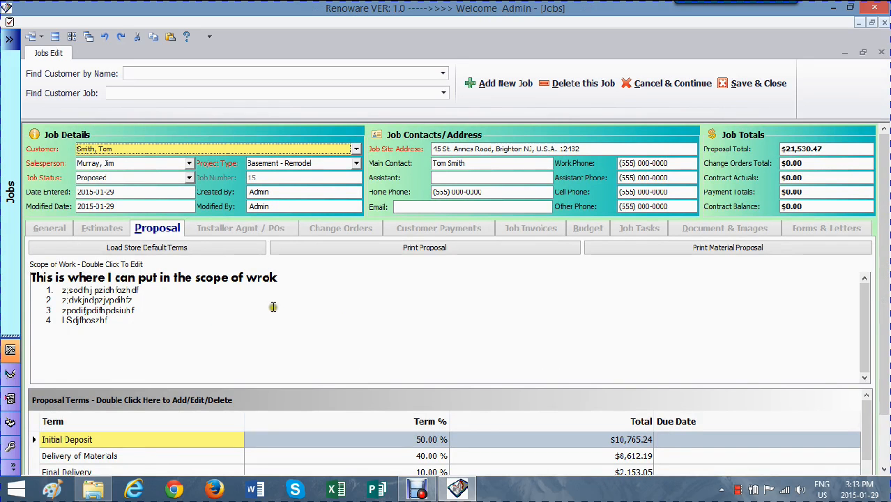
Step: Generate the material proposal for estimate 1 without a reminder, review its payment schedule and terms, and close the preview
left_click(738, 248)
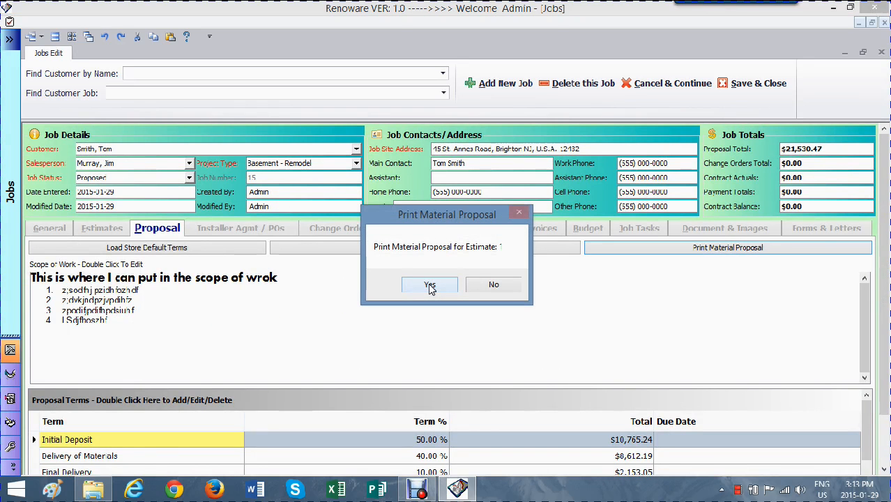
left_click(431, 287)
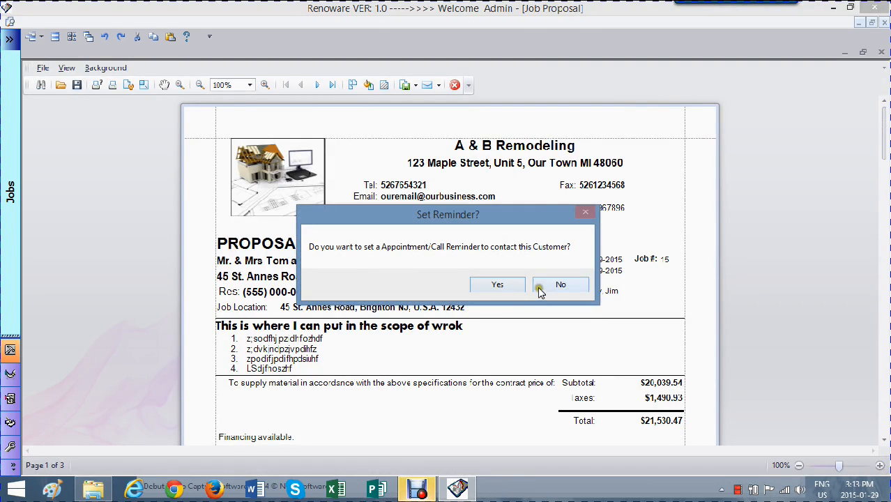
left_click(576, 286)
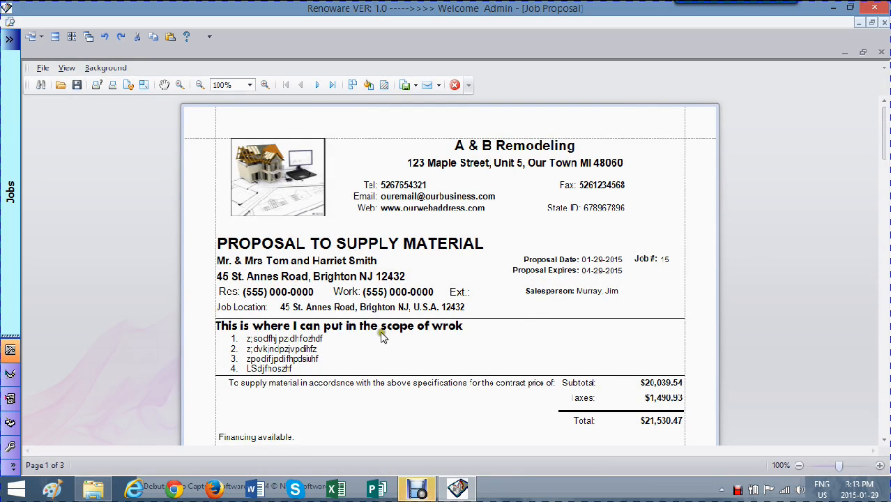
left_click_drag(880, 132, 887, 239)
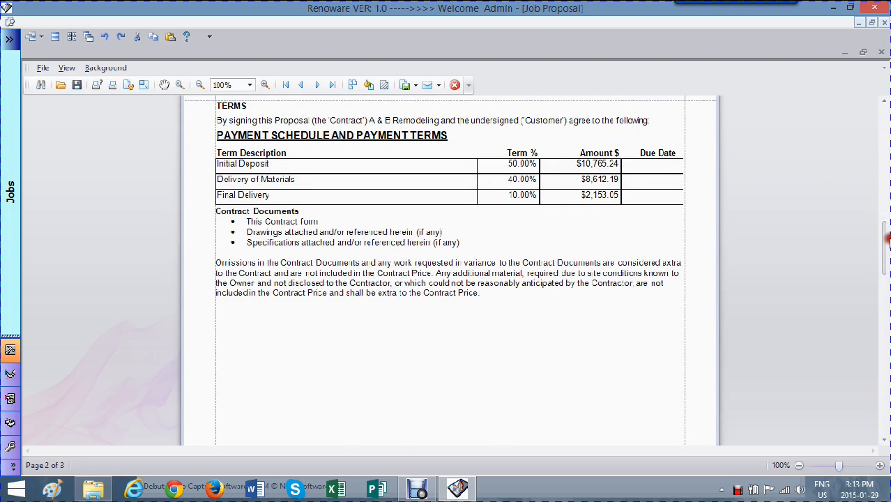
left_click(455, 86)
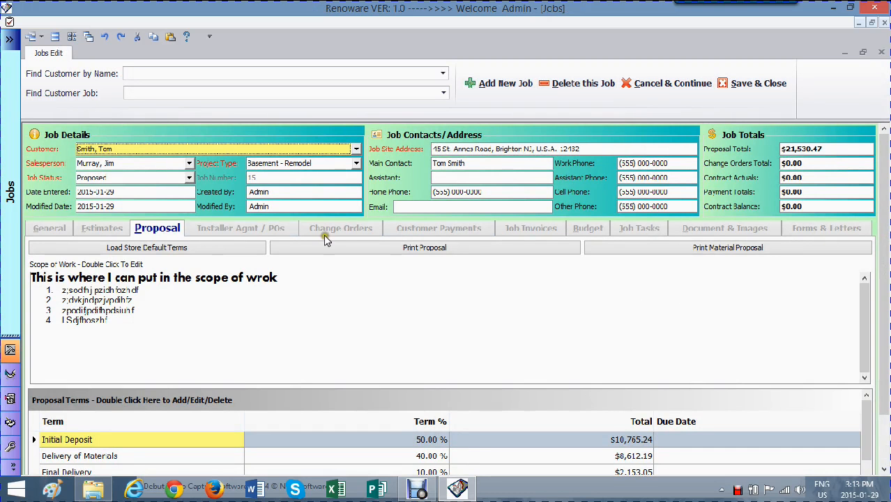
Step: Add a second estimate to the job and expand its material section
left_click(101, 229)
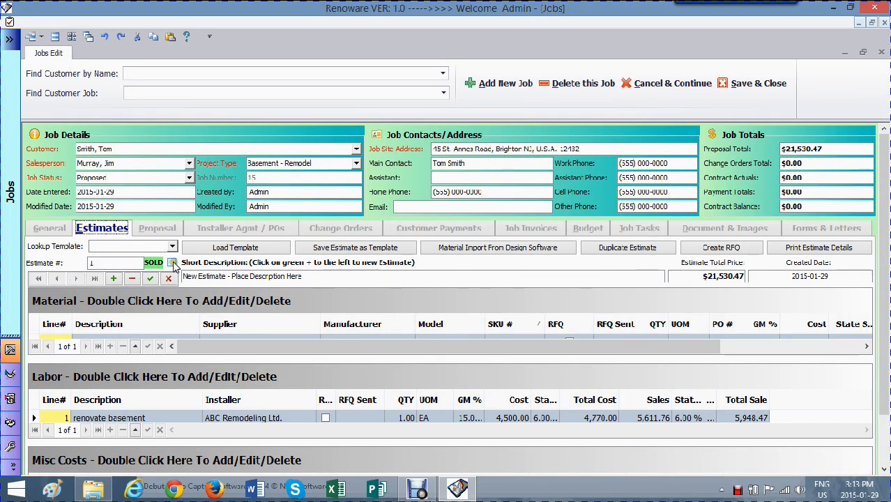
left_click(113, 278)
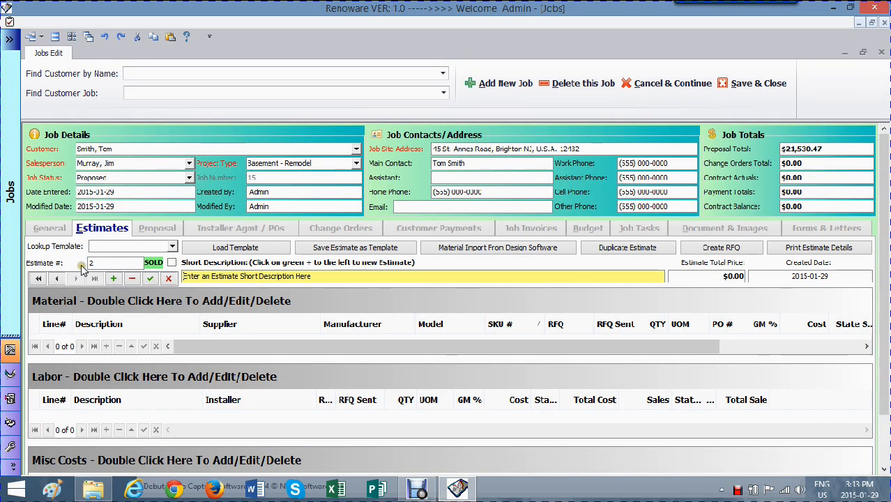
left_click(101, 300)
double_click(101, 300)
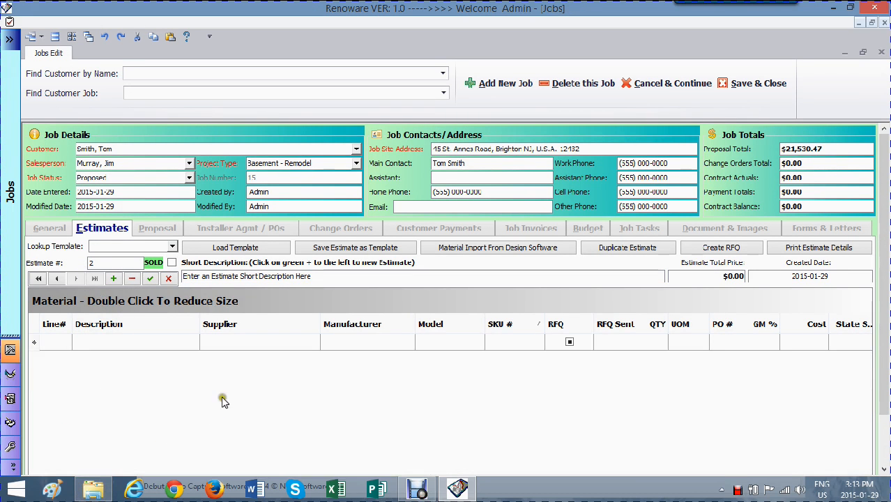
Step: Add a material line described "hsdpfuih" to estimate 2, keeping the default supplier, and collapse the material section
scroll(885, 259, "down", 2)
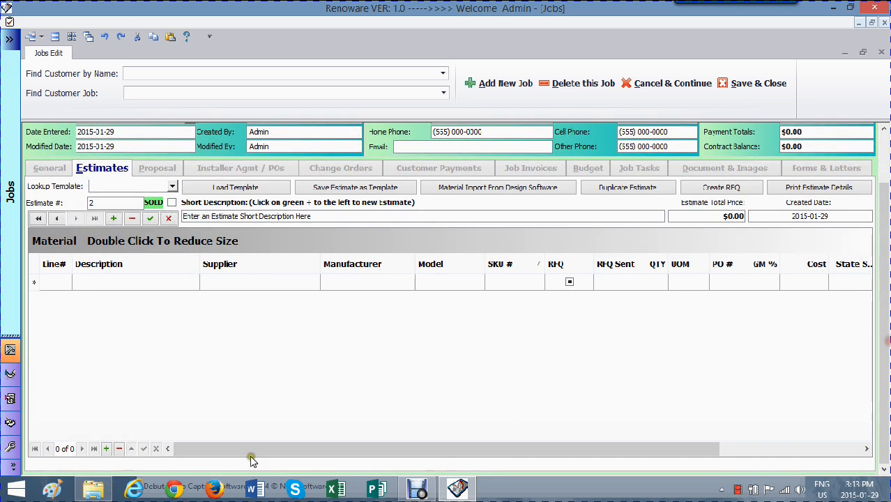
left_click(106, 449)
key("Tab")
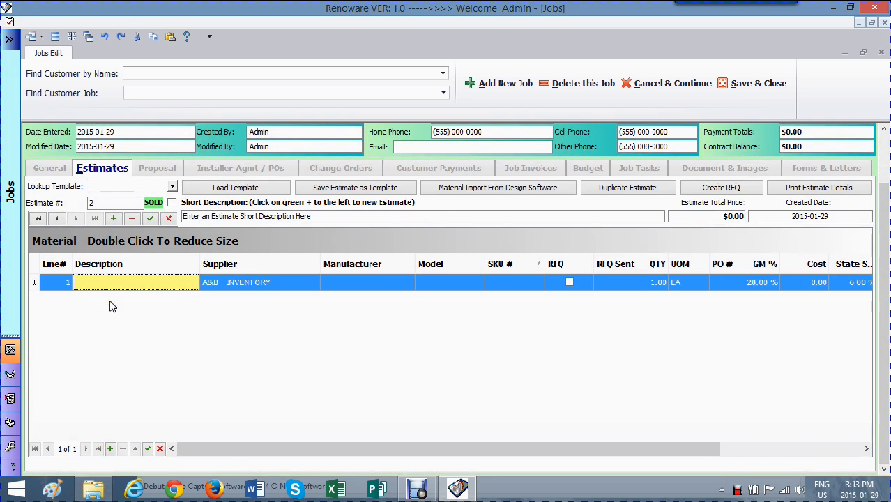
key("Tab")
key("Tab")
key("Tab")
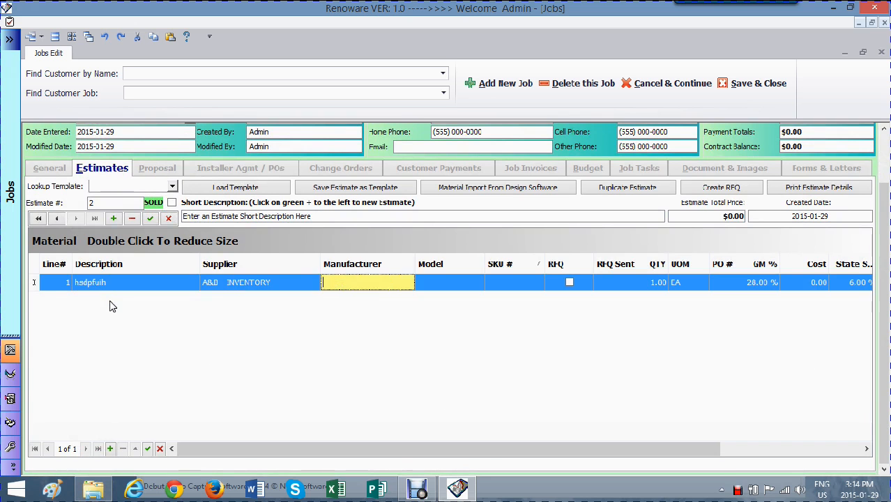
double_click(132, 241)
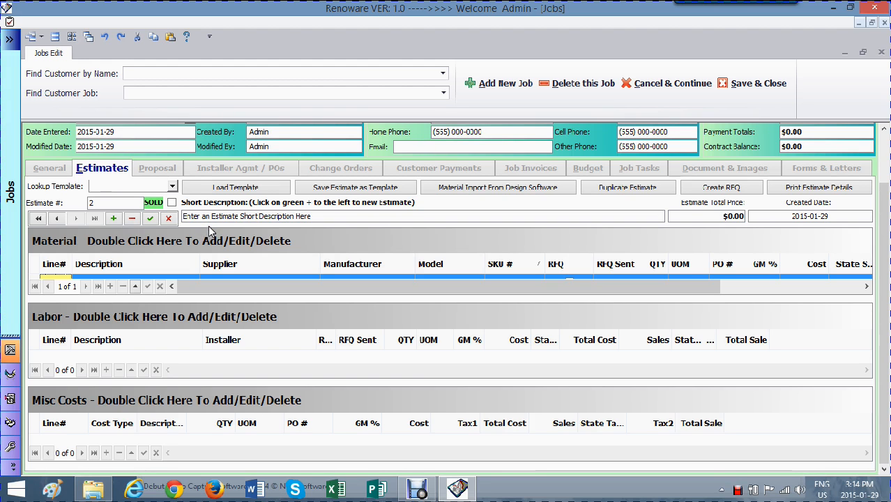
Step: Mark estimate 2 as sold, and save and close the job
left_click(172, 202)
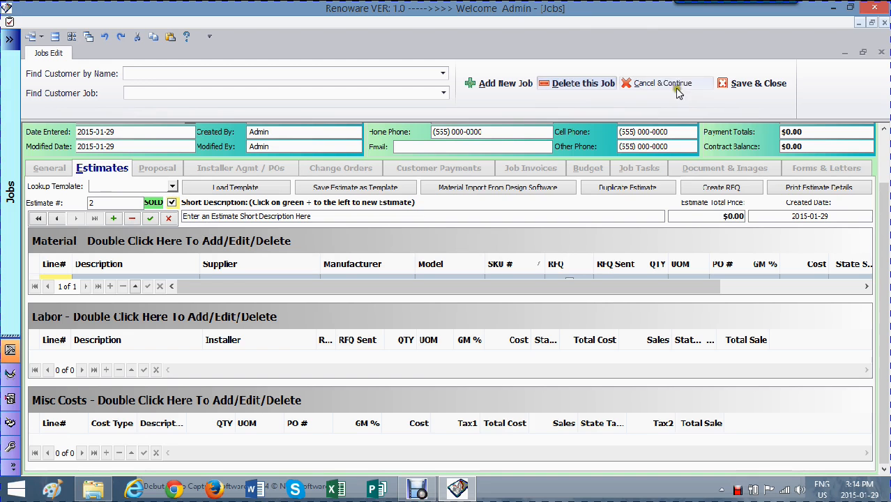
left_click(741, 85)
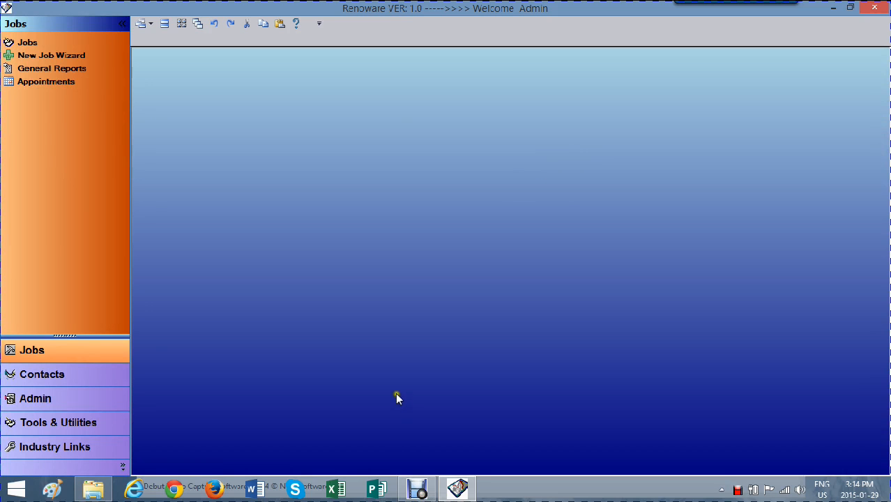
left_click(417, 488)
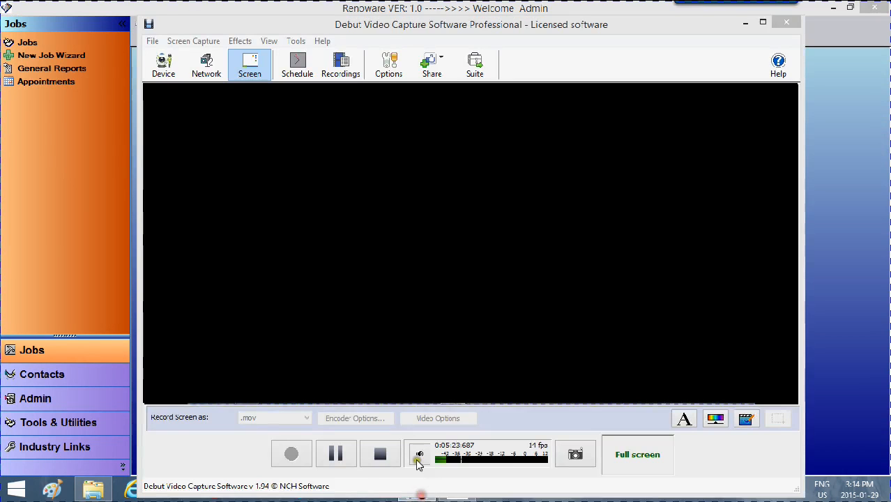